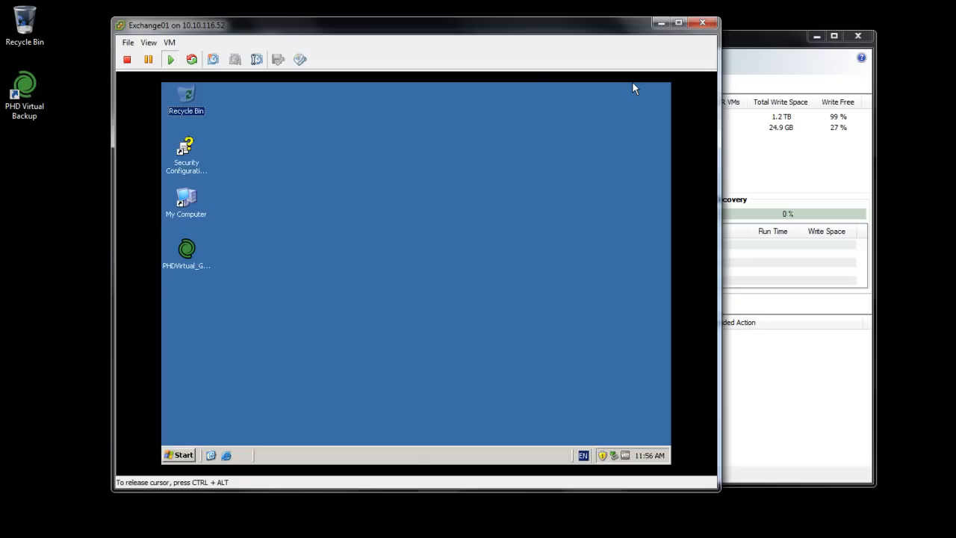
- Start the PHD Guest Tools installer on the Exchange01 desktop and accept its license agreement
{"action": "left_click", "coordinate": [410, 325]}
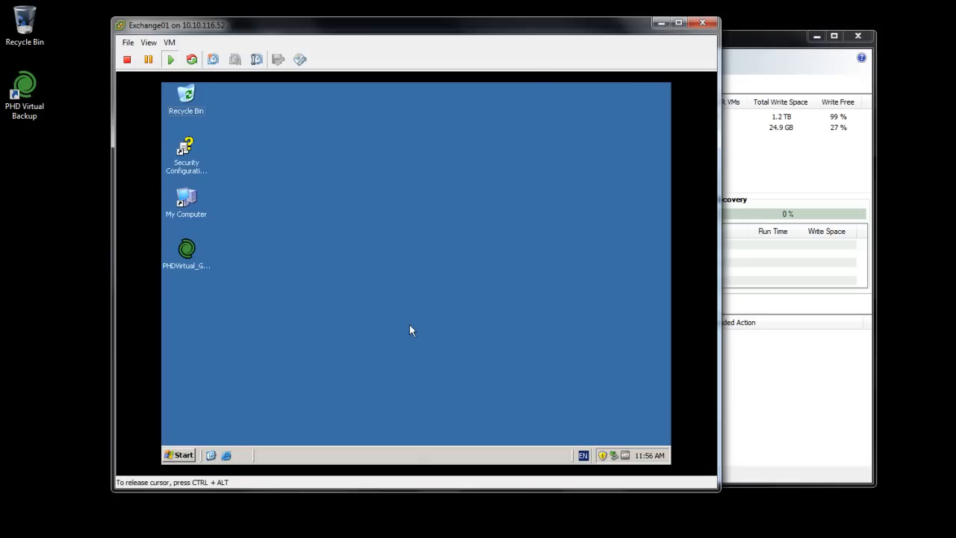
{"action": "left_click", "coordinate": [198, 268]}
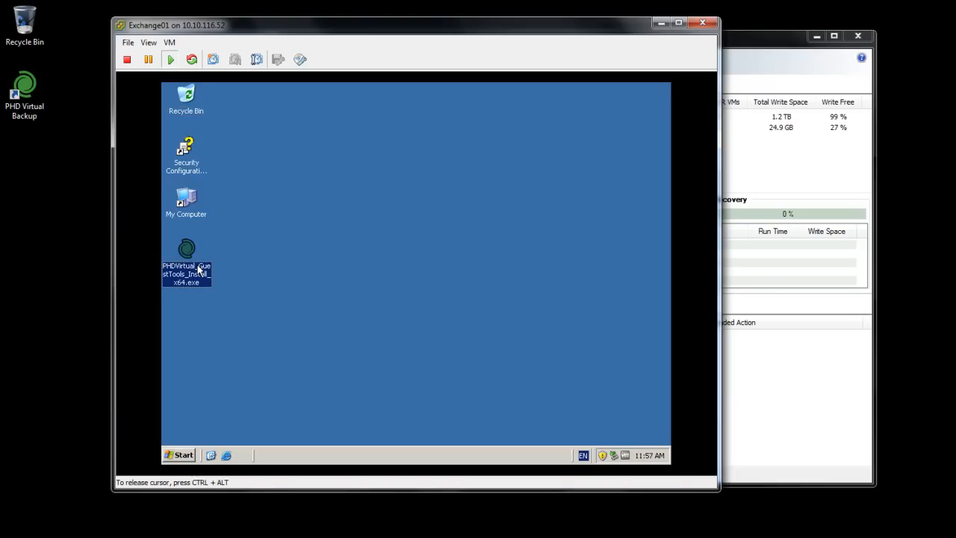
{"action": "double_click", "coordinate": [198, 268]}
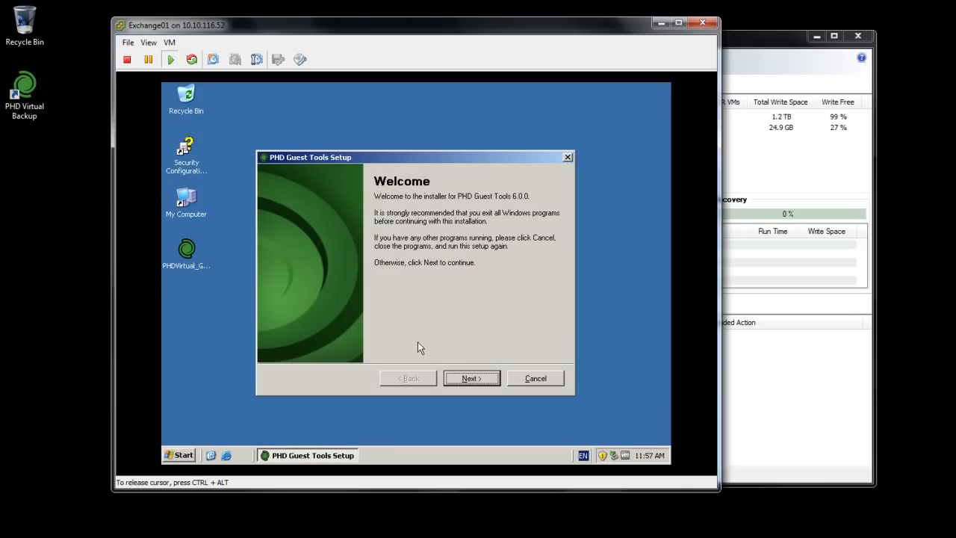
{"action": "left_click", "coordinate": [467, 379]}
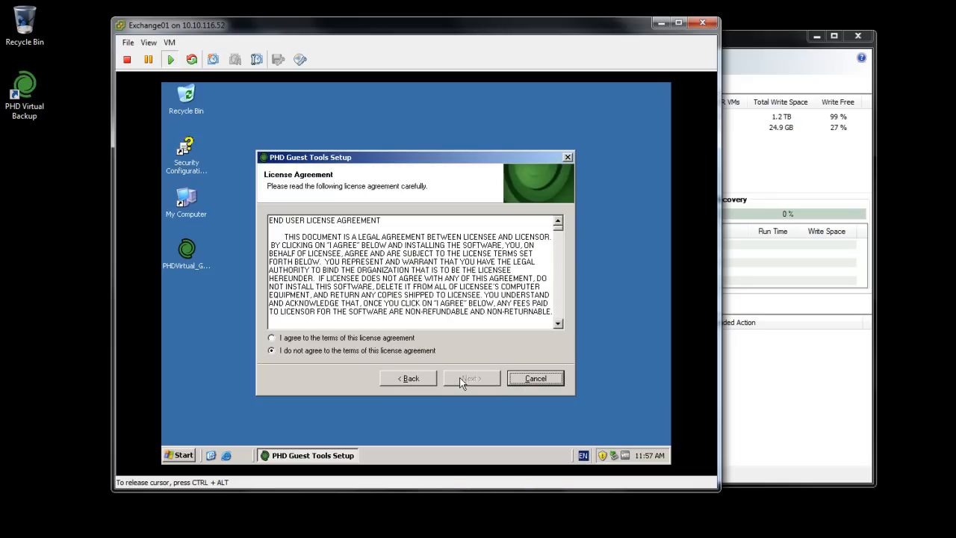
{"action": "left_click", "coordinate": [408, 338]}
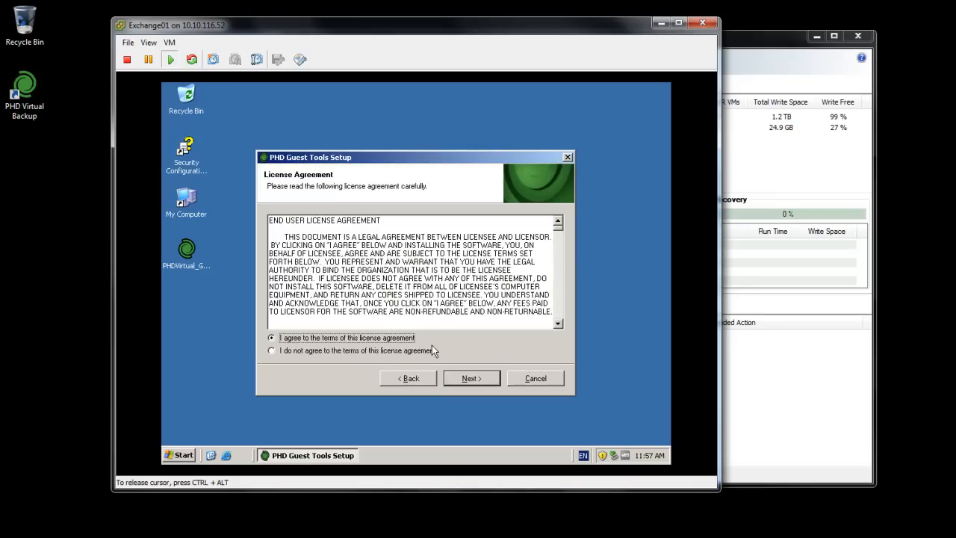
{"action": "left_click", "coordinate": [463, 378]}
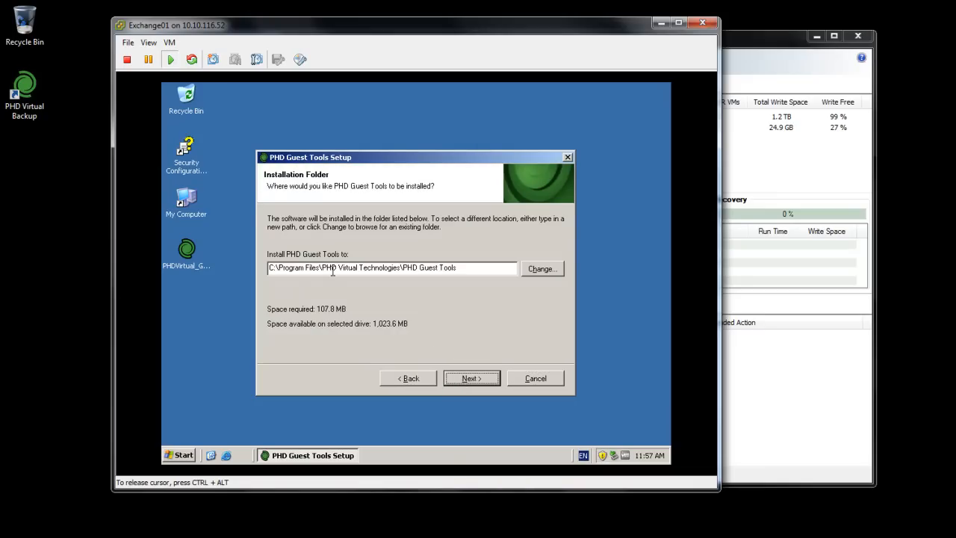
- Change the installation folder's drive to E:, install PHD Guest Tools there, and finish the setup
{"action": "left_click", "coordinate": [272, 269]}
{"action": "key", "text": "Delete"}
{"action": "type", "text": "E"}
{"action": "left_click", "coordinate": [471, 379]}
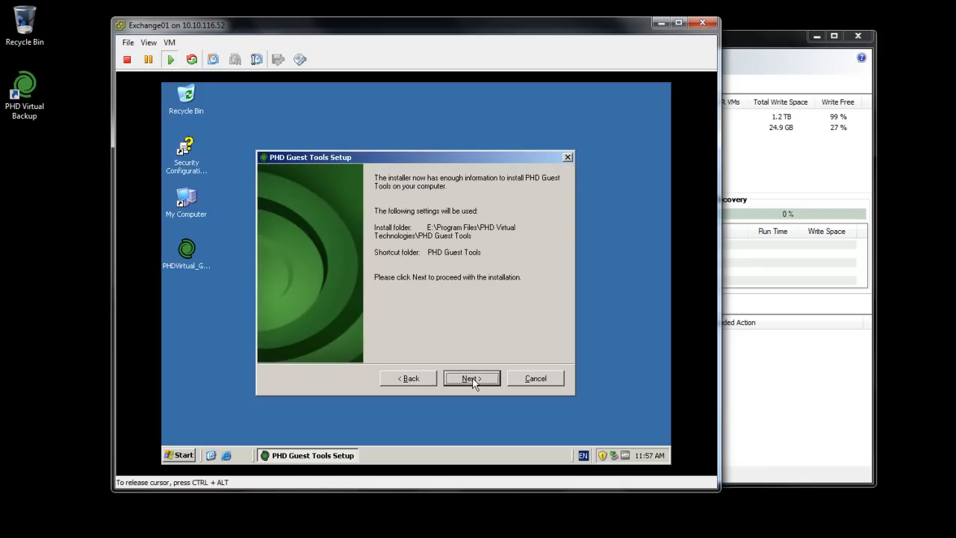
{"action": "left_click", "coordinate": [472, 378]}
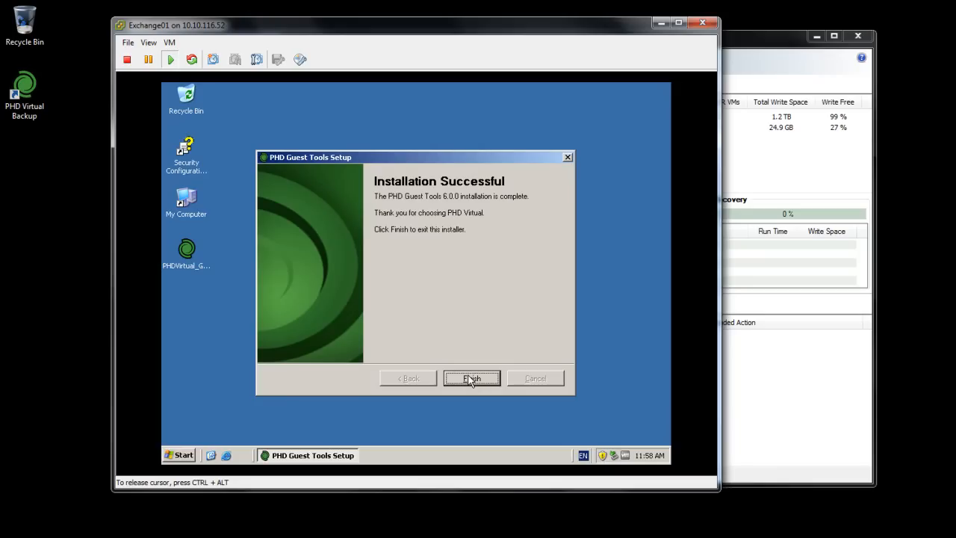
{"action": "left_click", "coordinate": [471, 380]}
- Browse to E:\Program Files\PHD Virtual Technologies\PHD Guest Tools\scripts.d
{"action": "double_click", "coordinate": [178, 205]}
{"action": "double_click", "coordinate": [219, 222]}
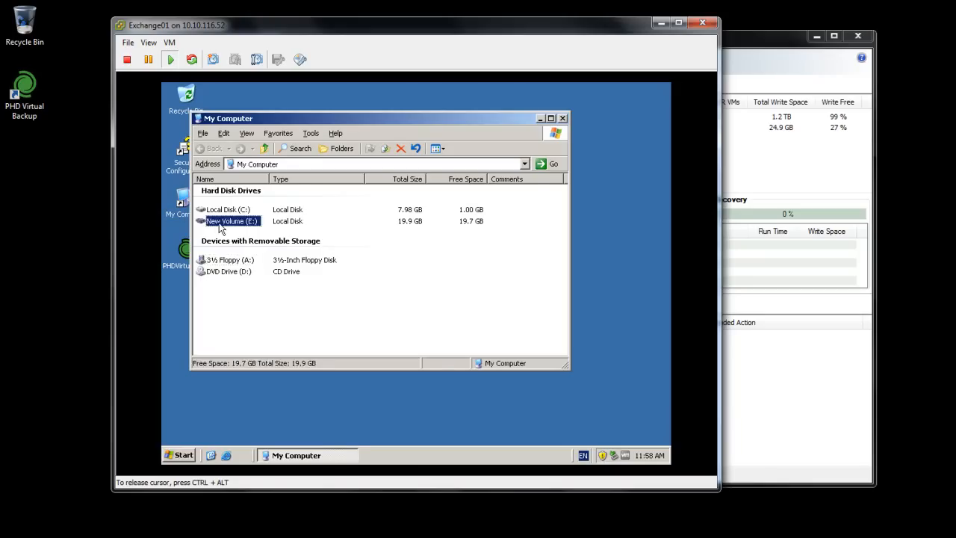
{"action": "double_click", "coordinate": [239, 194]}
{"action": "double_click", "coordinate": [240, 195]}
{"action": "double_click", "coordinate": [240, 194]}
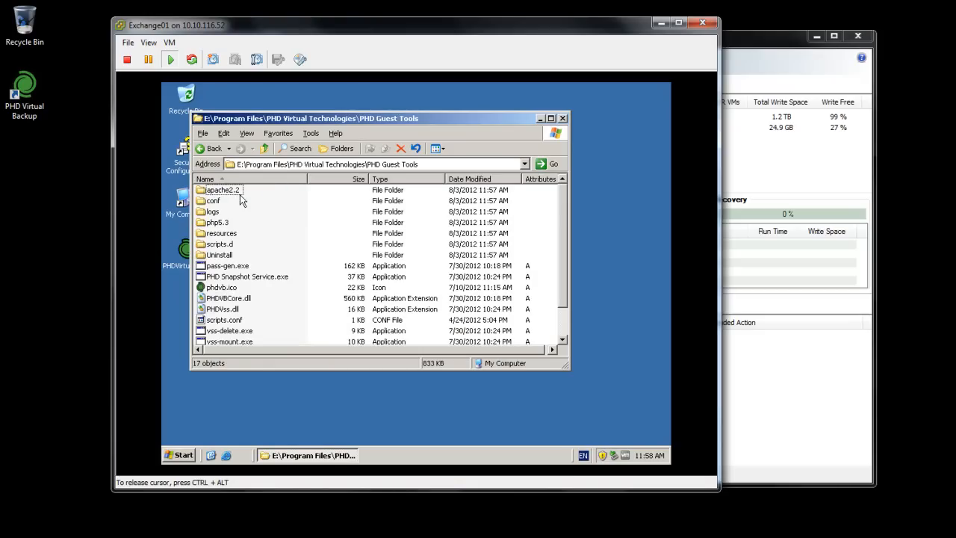
{"action": "left_click", "coordinate": [222, 246]}
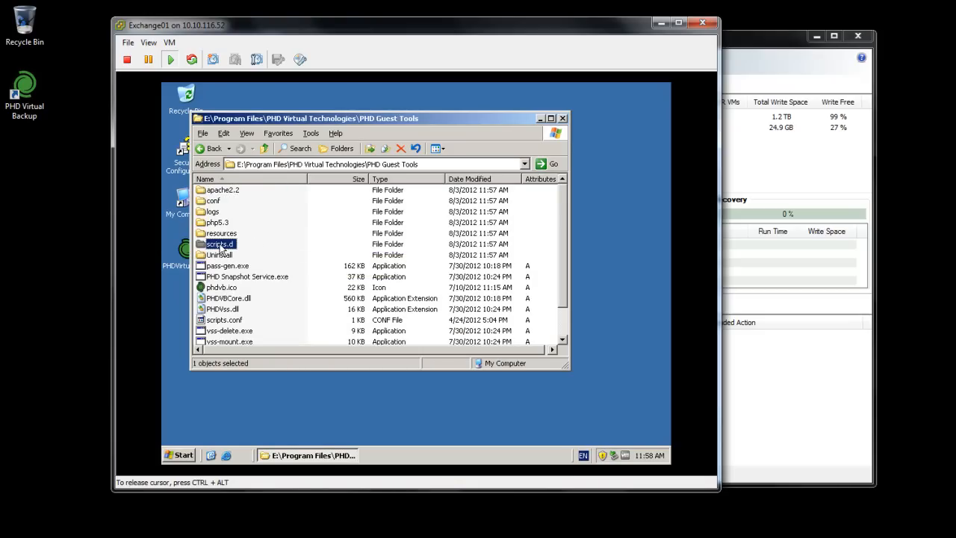
{"action": "double_click", "coordinate": [222, 246]}
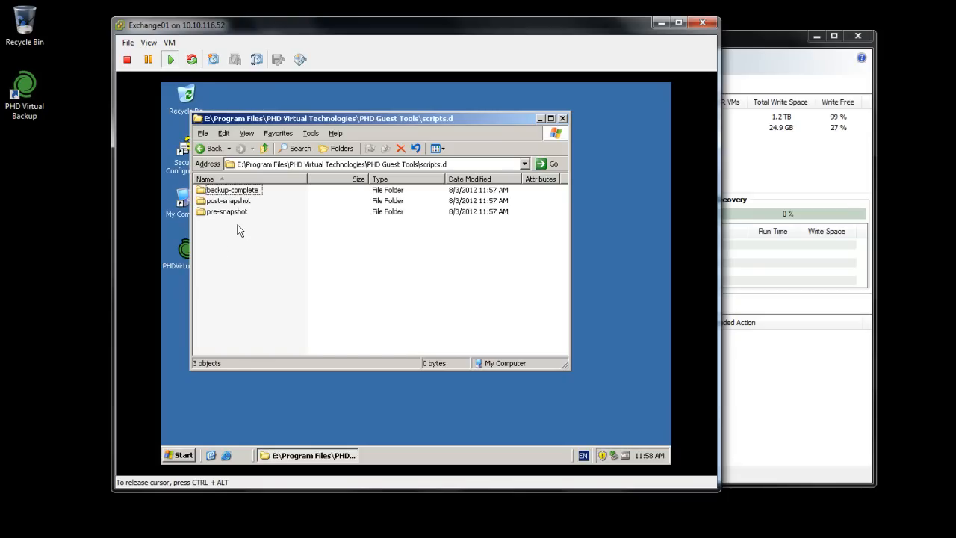
- Examine the pre-snapshot, post-snapshot and backup-complete script folders
{"action": "left_click", "coordinate": [242, 215]}
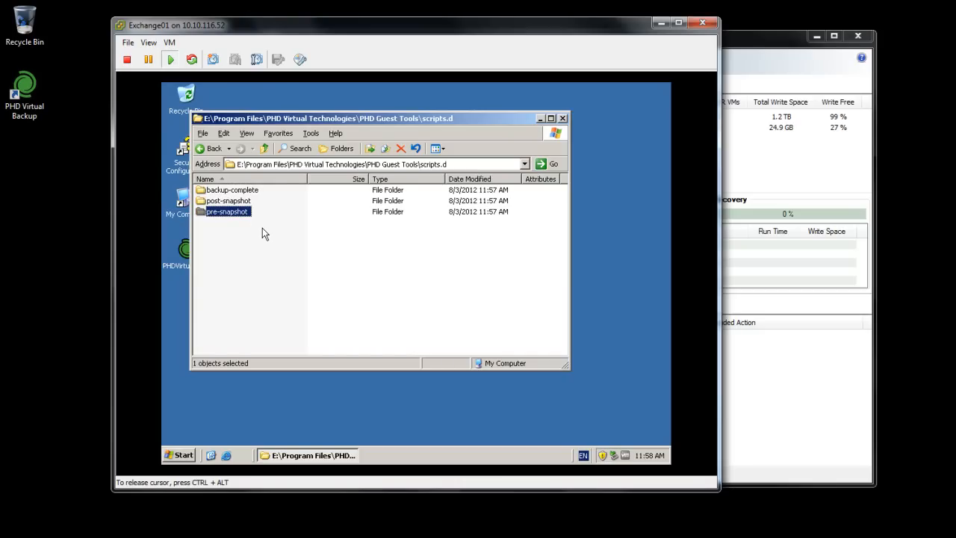
{"action": "key", "text": "Up"}
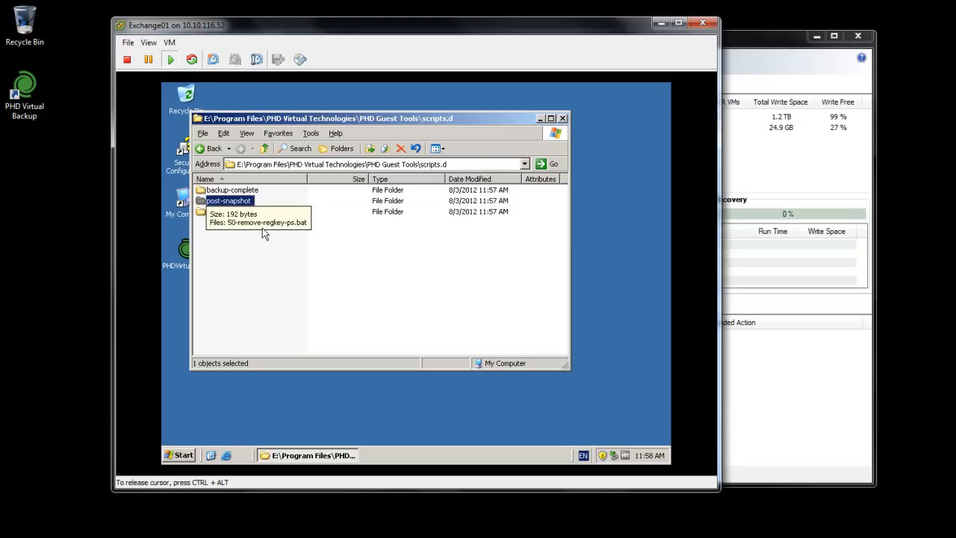
{"action": "key", "text": "Up"}
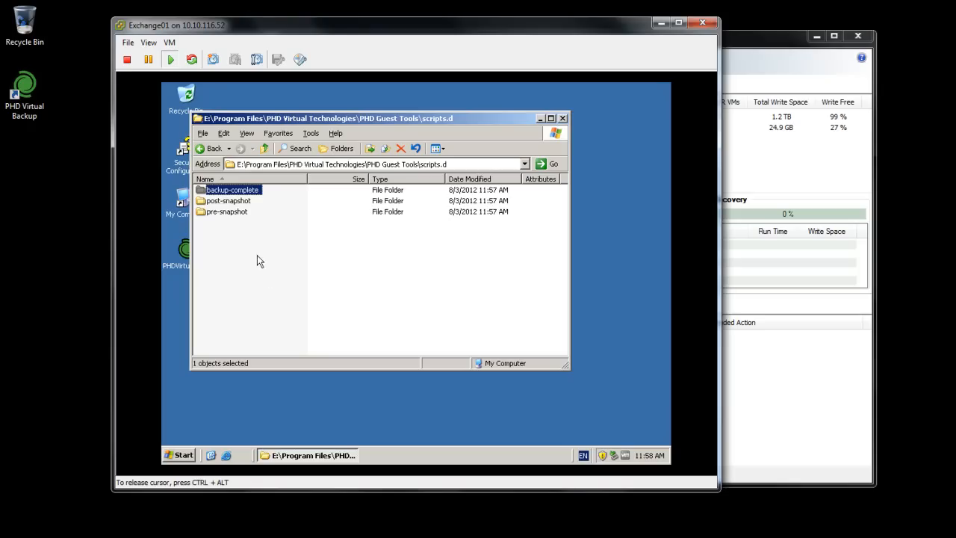
- Create a batch file named 10-my-script.bat in the pre-snapshot folder and sort the scripts by name in ascending order
{"action": "double_click", "coordinate": [245, 214]}
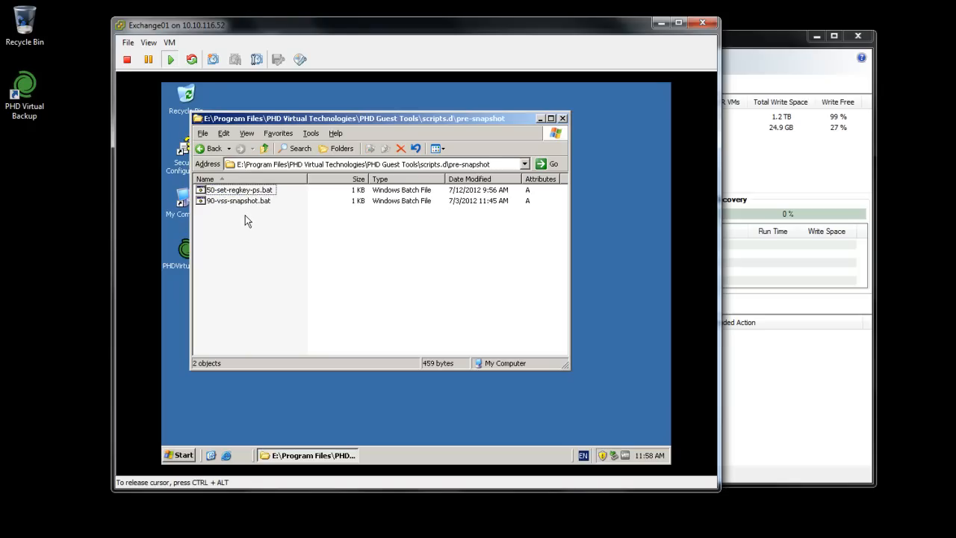
{"action": "right_click", "coordinate": [251, 253]}
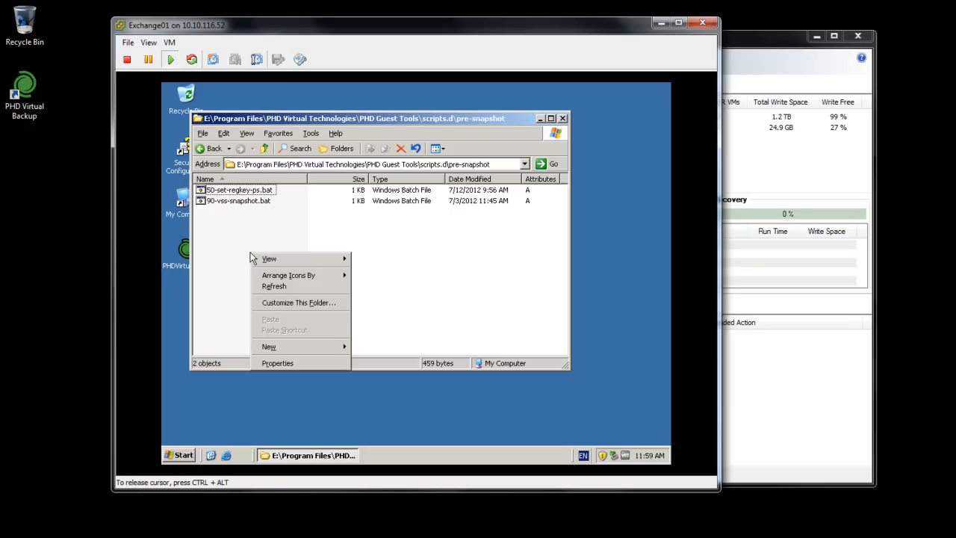
{"action": "mouse_move", "coordinate": [300, 355]}
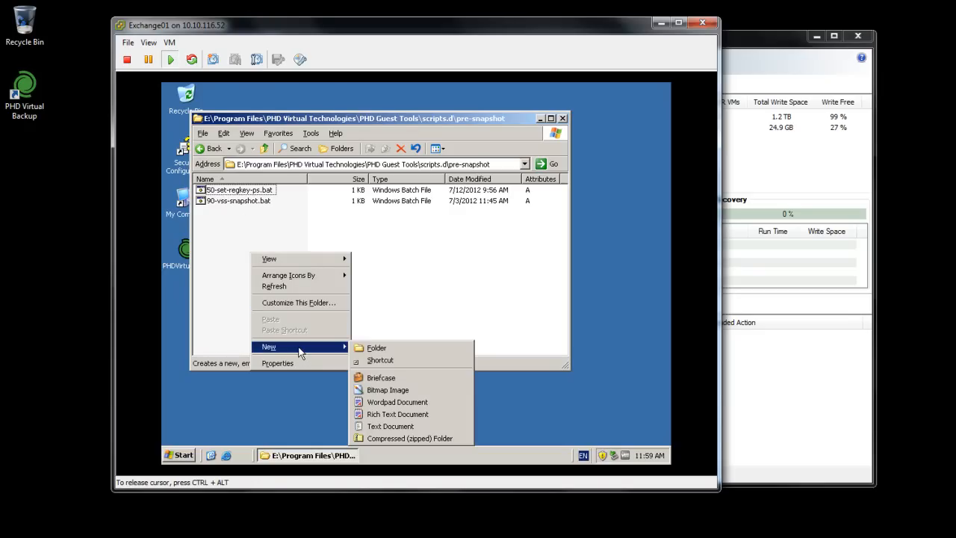
{"action": "left_click", "coordinate": [381, 426]}
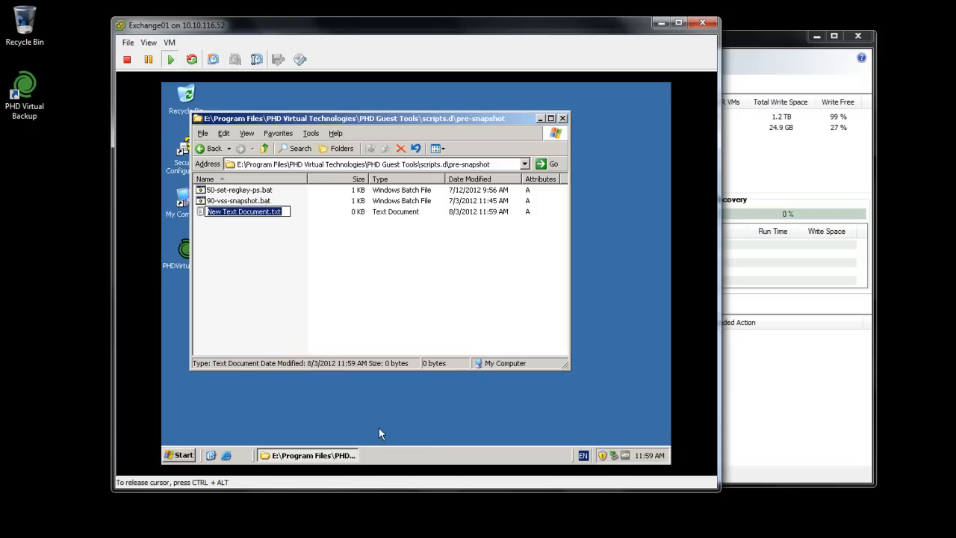
{"action": "type", "text": "10-my-s"}
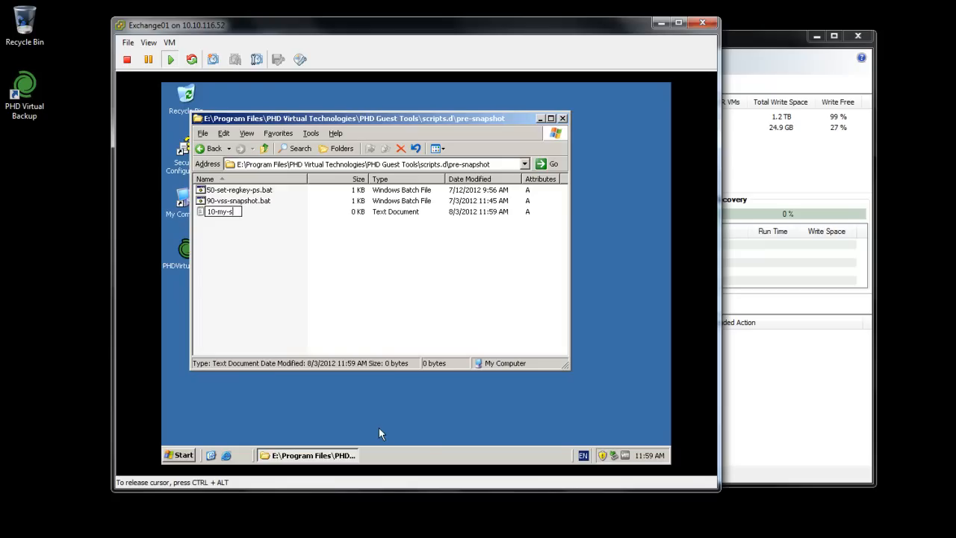
{"action": "type", "text": "cript.bat"}
{"action": "key", "text": "Return"}
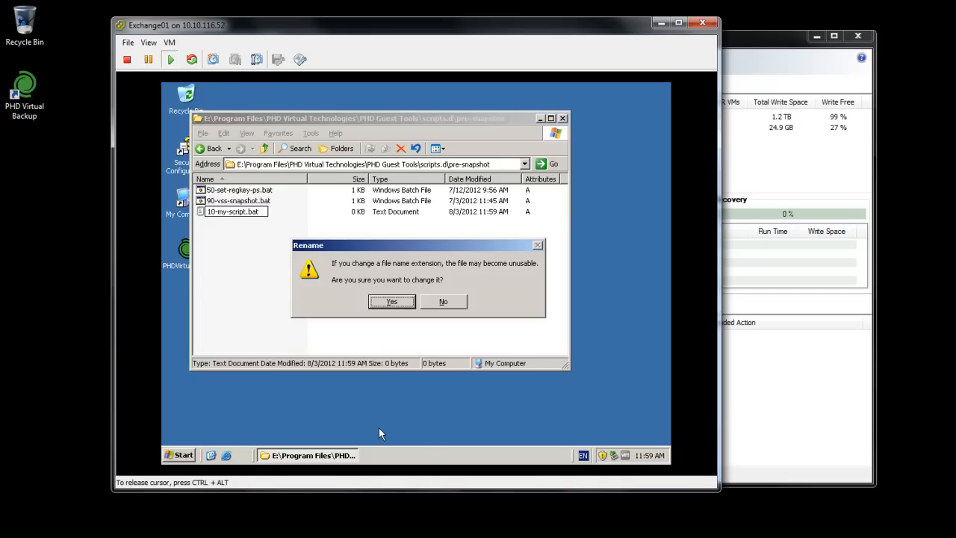
{"action": "key", "text": "Return"}
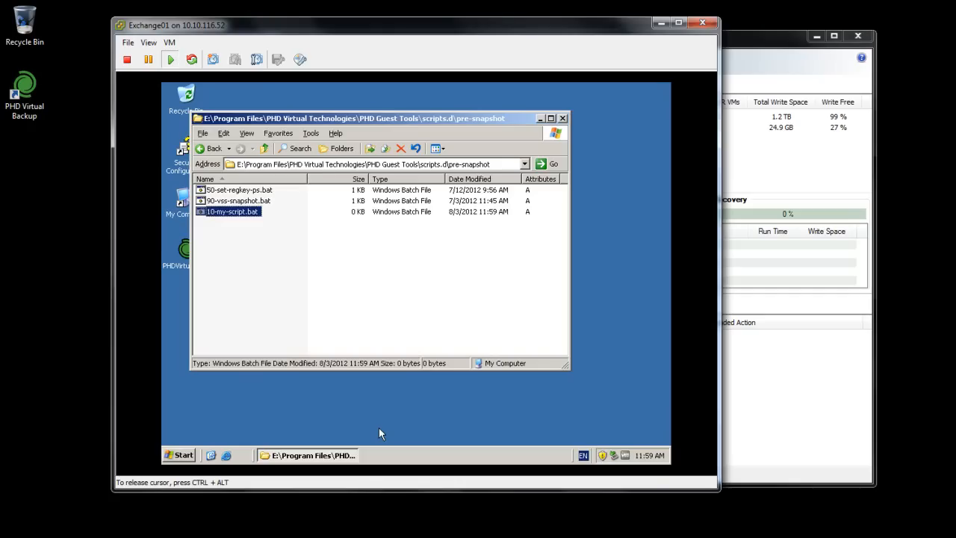
{"action": "left_click", "coordinate": [286, 183]}
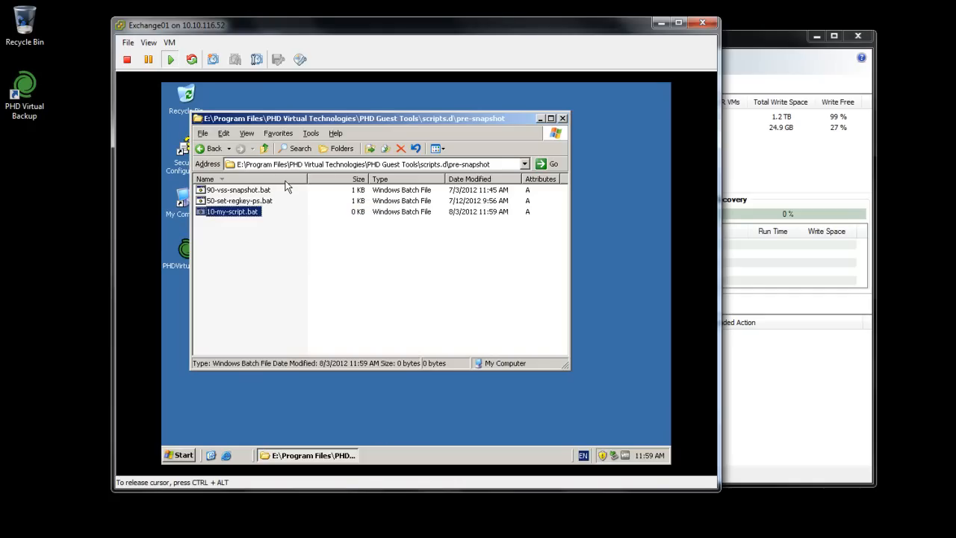
{"action": "left_click", "coordinate": [286, 182]}
- Minimize the virtual machine console and start a new virtual machine backup job in PHD Virtual Backup Console
{"action": "key", "text": "ctrl+alt"}
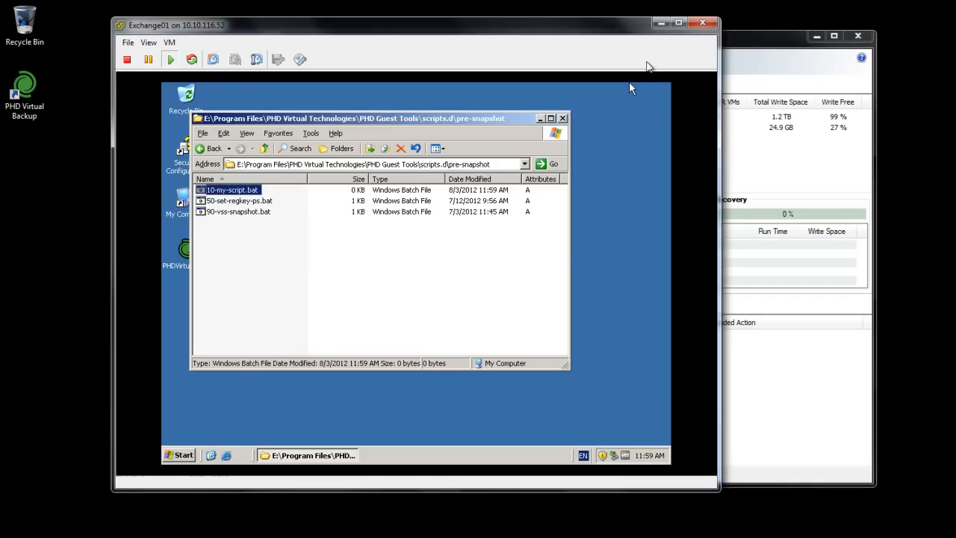
{"action": "left_click", "coordinate": [661, 23]}
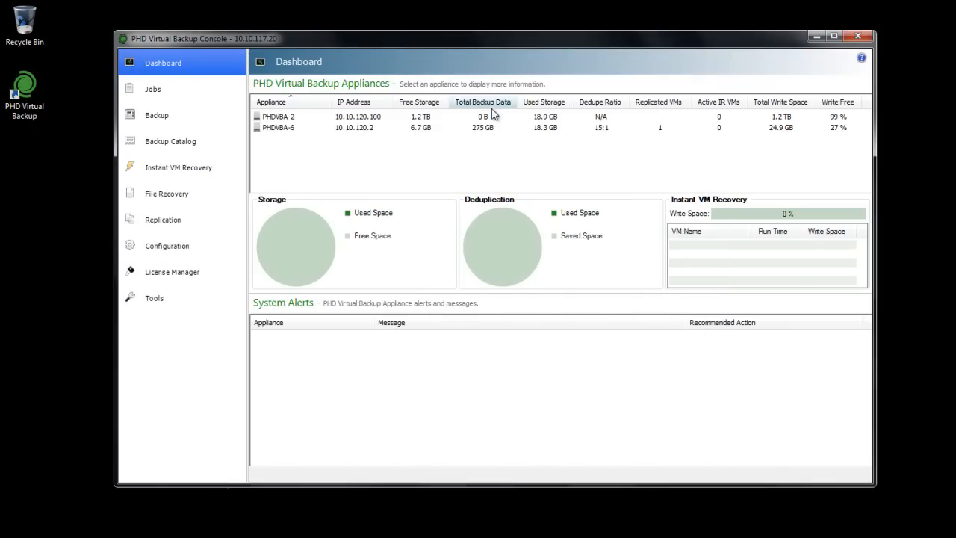
{"action": "left_click", "coordinate": [184, 118]}
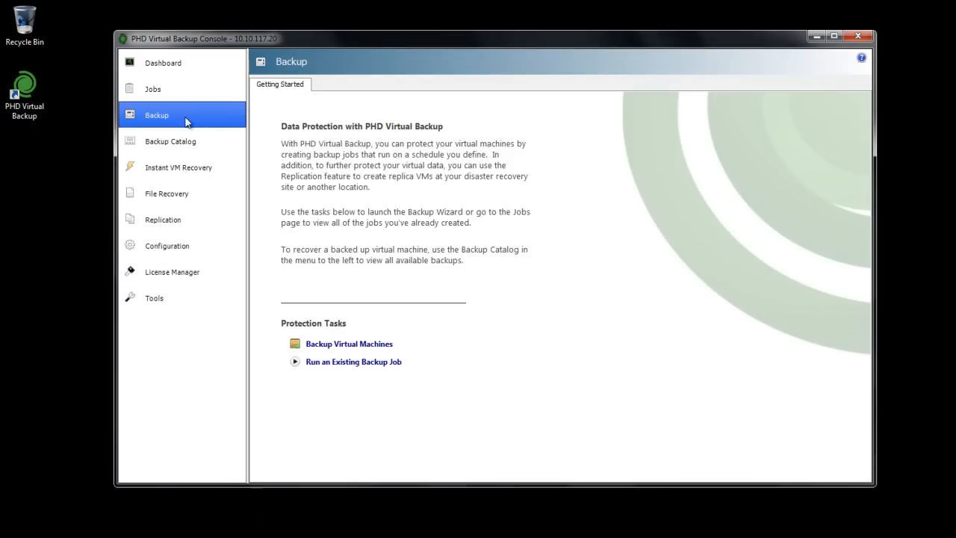
{"action": "left_click", "coordinate": [384, 345]}
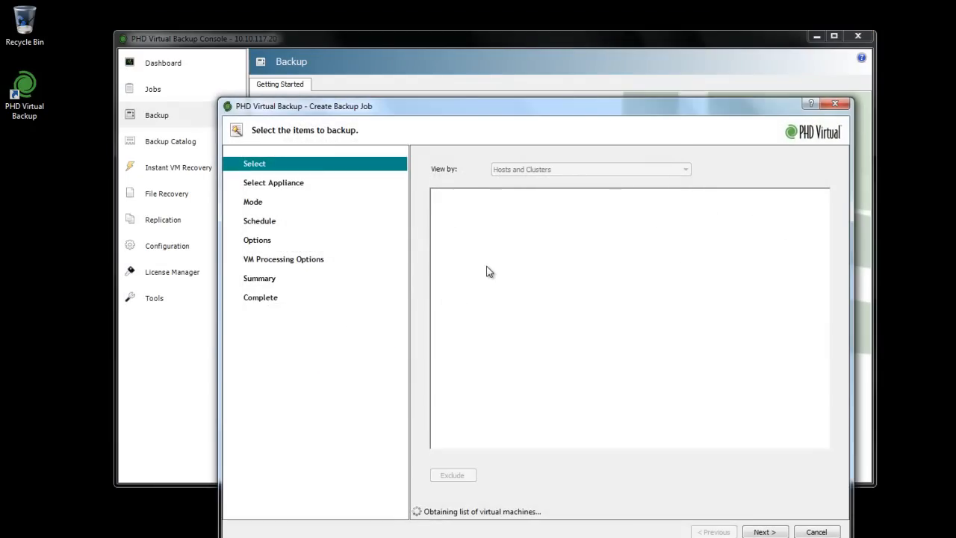
- Choose the Exchange01 virtual machine under DC1, host 10.10.116.52, as the item to back up
{"action": "left_click_drag", "start_coordinate": [478, 109], "coordinate": [411, 50]}
{"action": "left_click", "coordinate": [382, 147]}
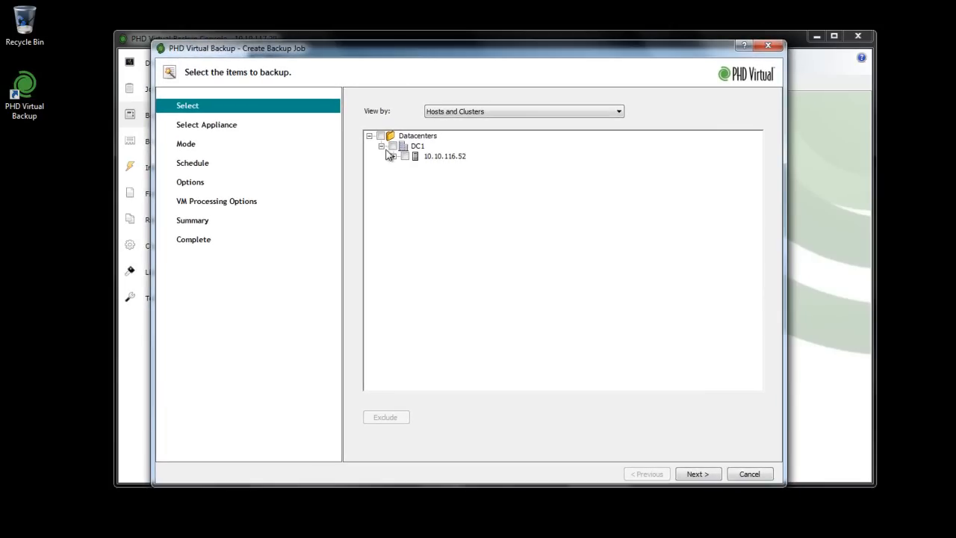
{"action": "left_click", "coordinate": [394, 156]}
{"action": "left_click", "coordinate": [417, 177]}
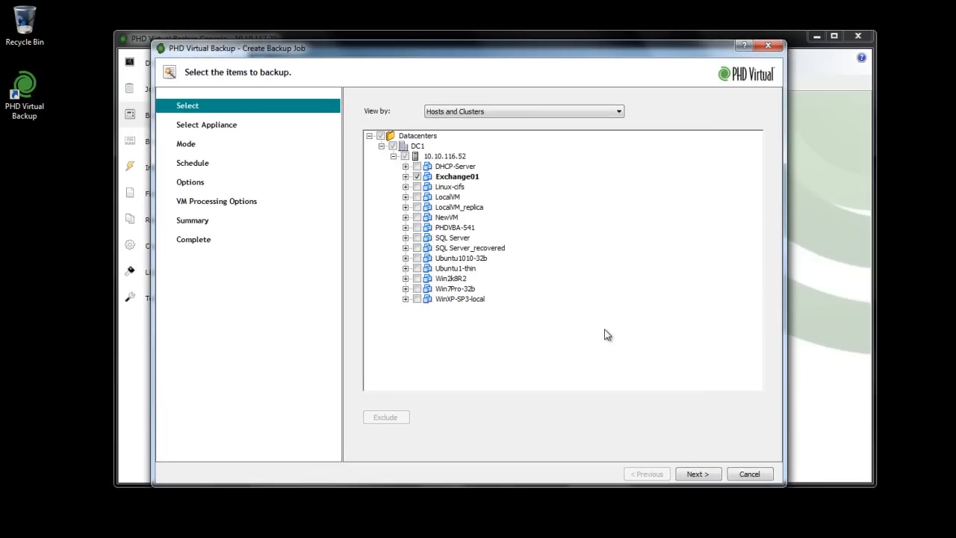
{"action": "left_click", "coordinate": [697, 474]}
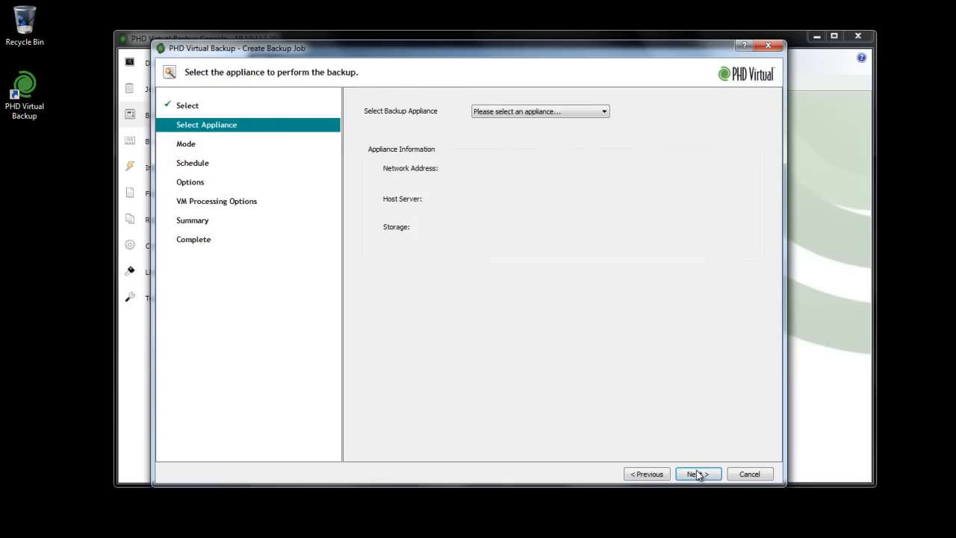
- Assign the backup job to the PHDVBA-6 appliance
{"action": "left_click", "coordinate": [510, 113]}
{"action": "left_click", "coordinate": [507, 141]}
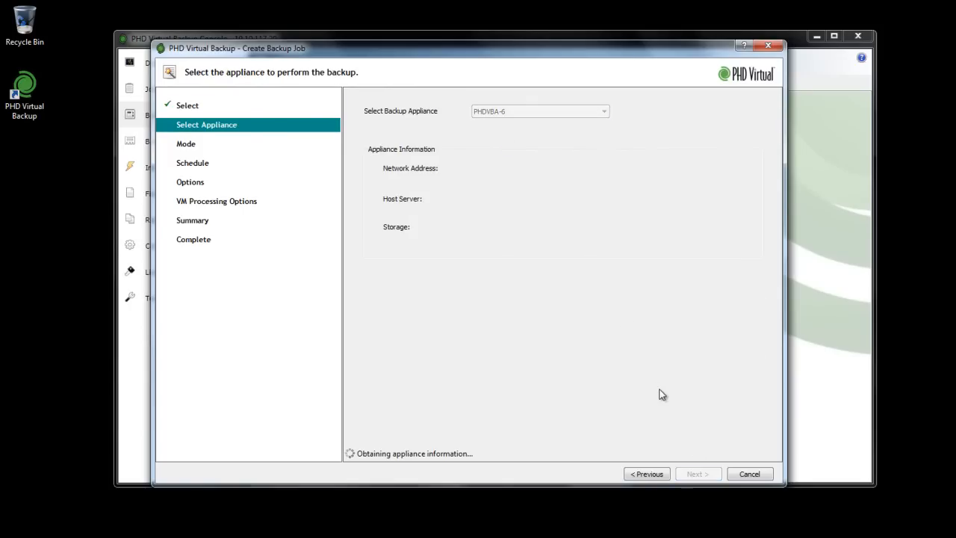
{"action": "left_click", "coordinate": [693, 477]}
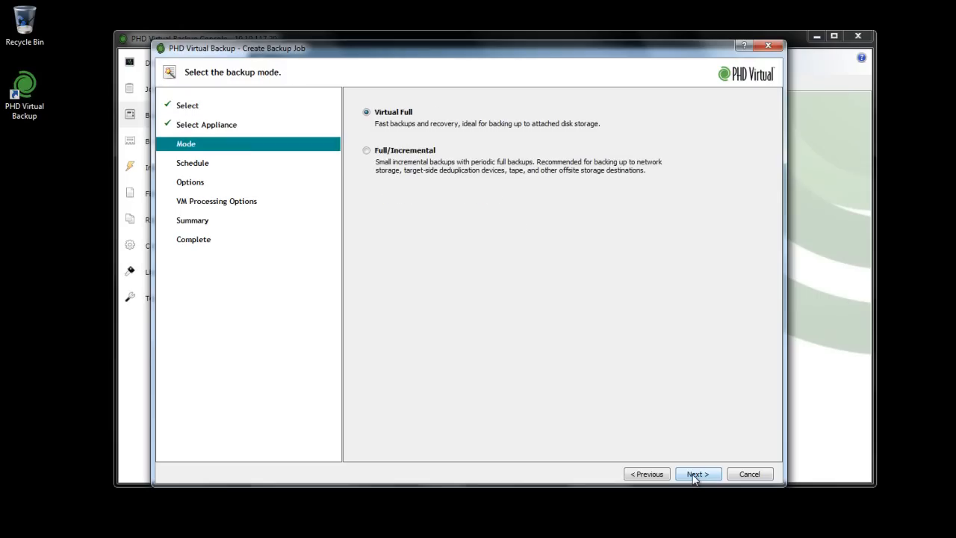
- Keep the Virtual Full backup mode and schedule the job to run daily
{"action": "left_click", "coordinate": [694, 475]}
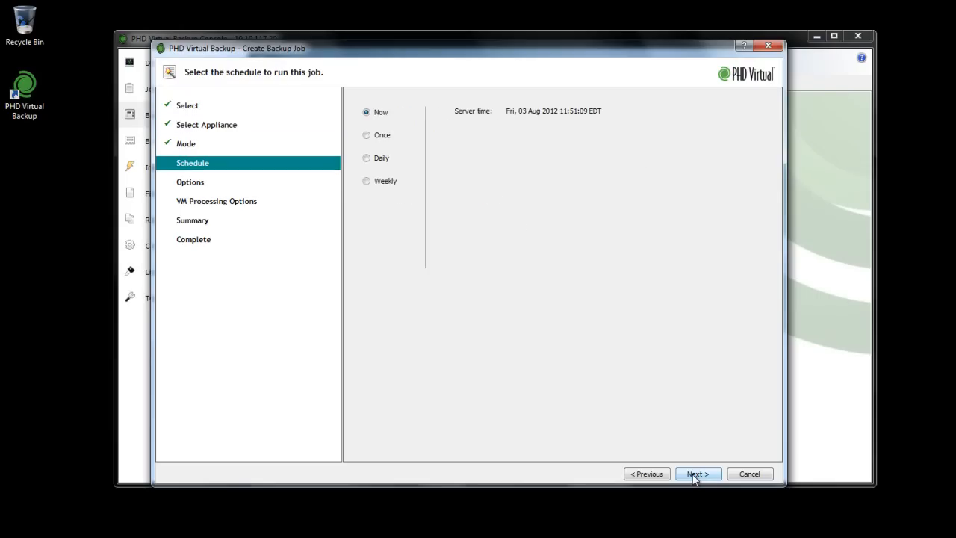
{"action": "left_click", "coordinate": [379, 162]}
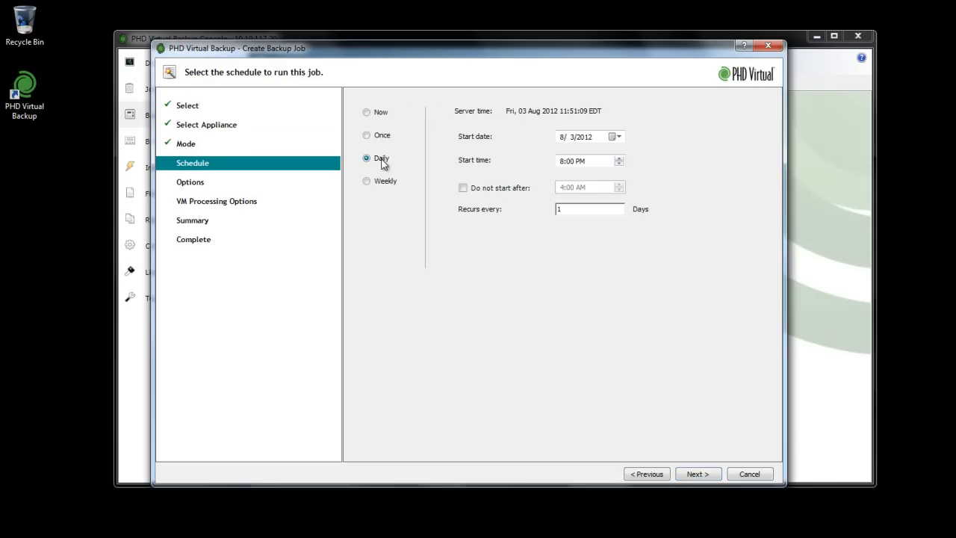
{"action": "left_click", "coordinate": [697, 474]}
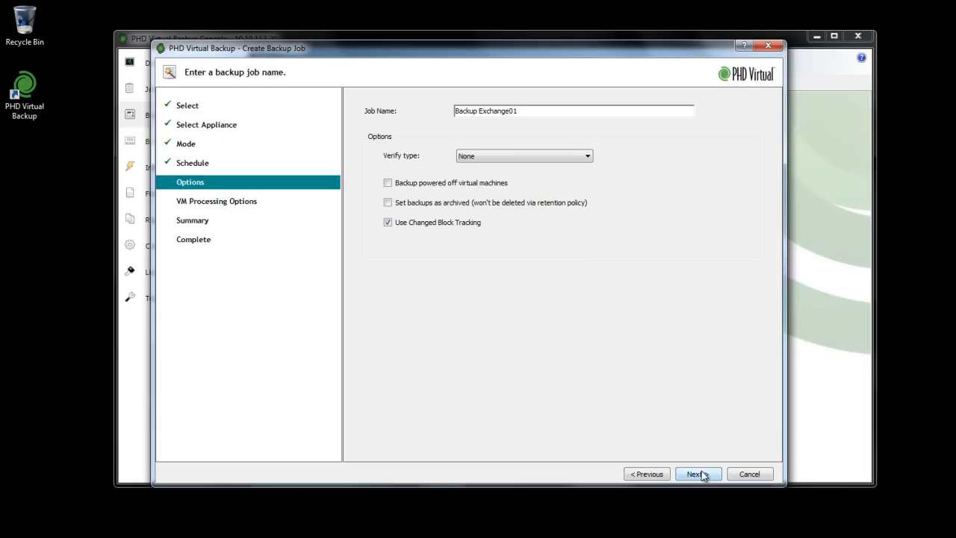
- Name the job "Backup Exchange01 Daily" and enable application quiescing with log truncation after successful backup only
{"action": "type", "text": "Daily"}
{"action": "left_click", "coordinate": [696, 474]}
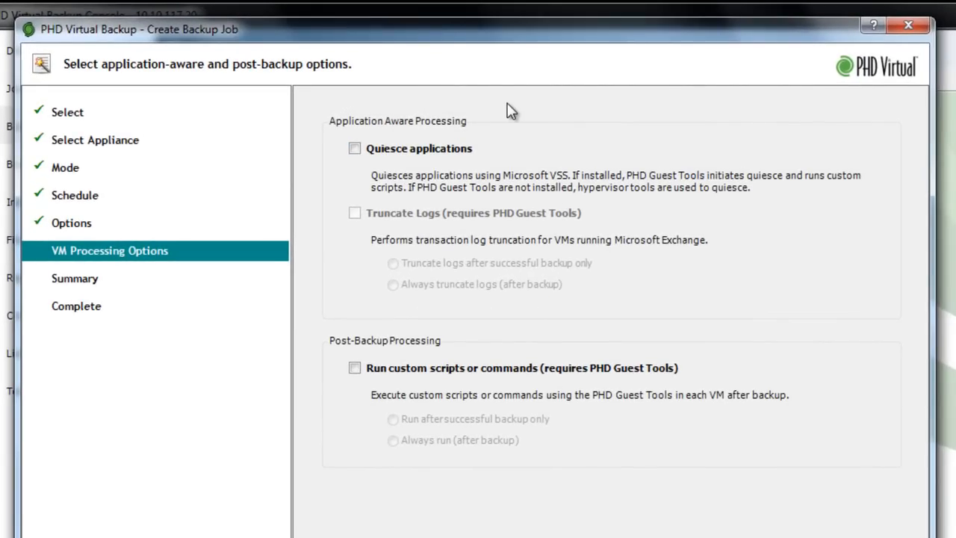
{"action": "left_click", "coordinate": [436, 149]}
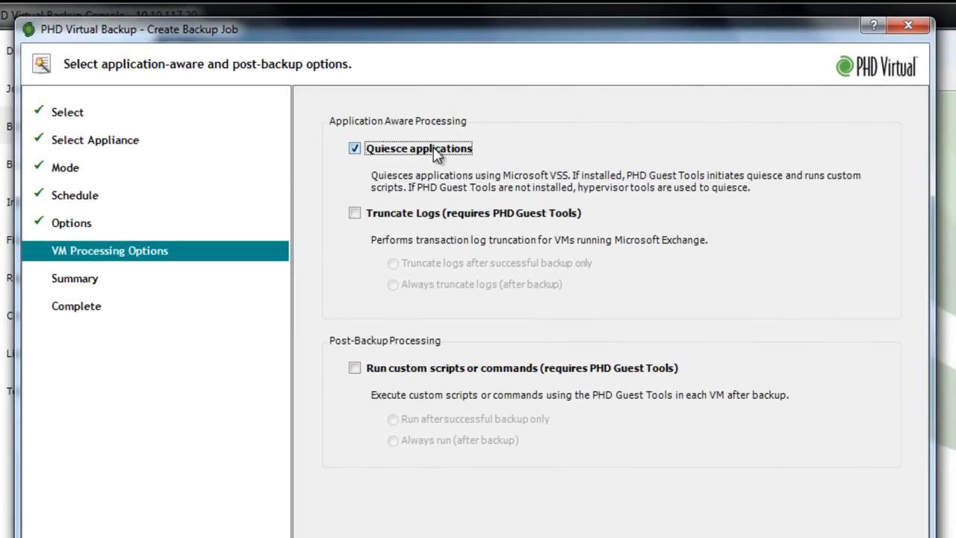
{"action": "left_click", "coordinate": [356, 214]}
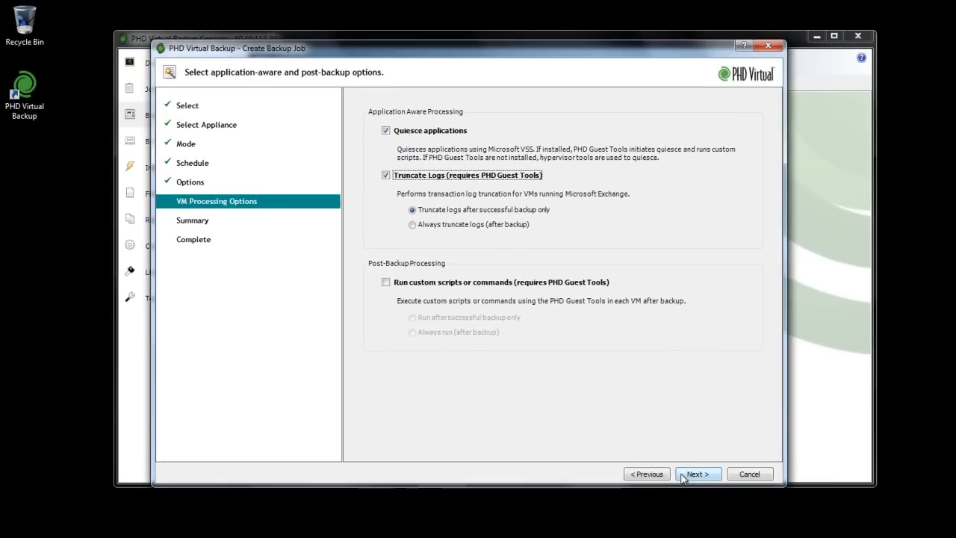
{"action": "left_click", "coordinate": [692, 475]}
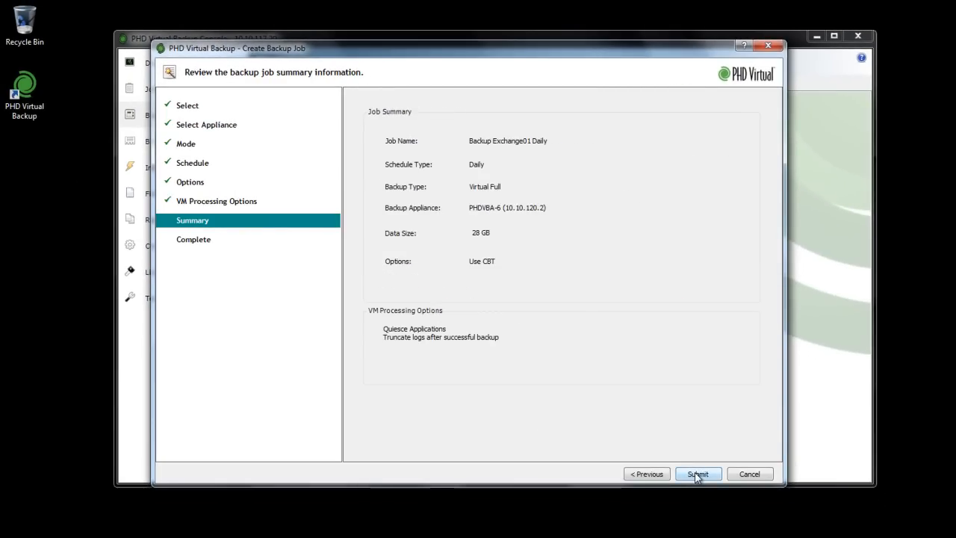
- Submit the backup job and select Backup Exchange01 Daily among the current jobs to view its details
{"action": "left_click", "coordinate": [697, 475]}
{"action": "left_click", "coordinate": [697, 475]}
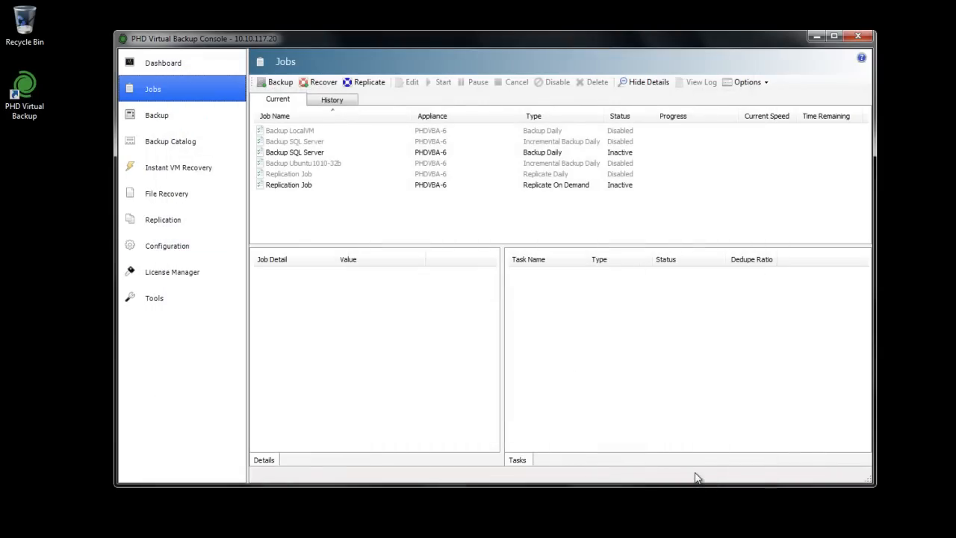
{"action": "left_click", "coordinate": [344, 131]}
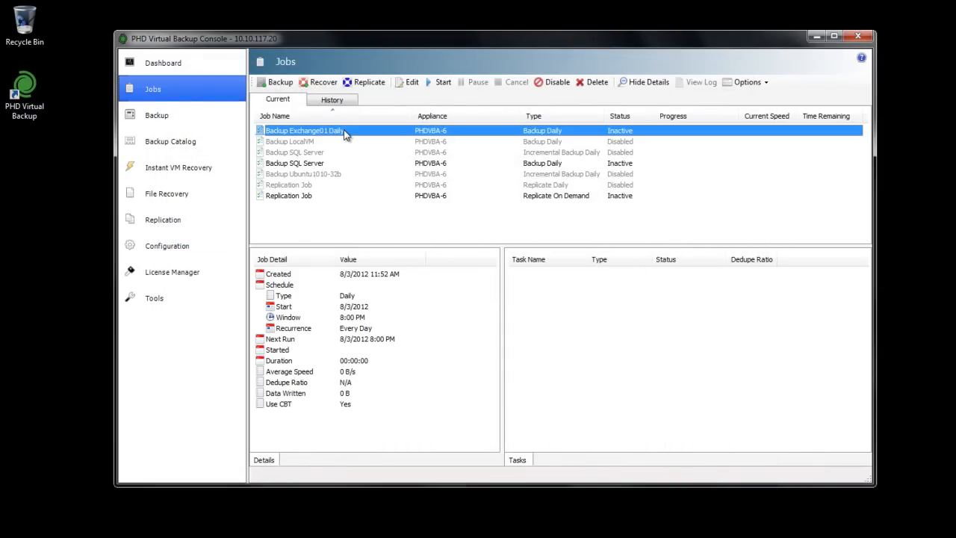